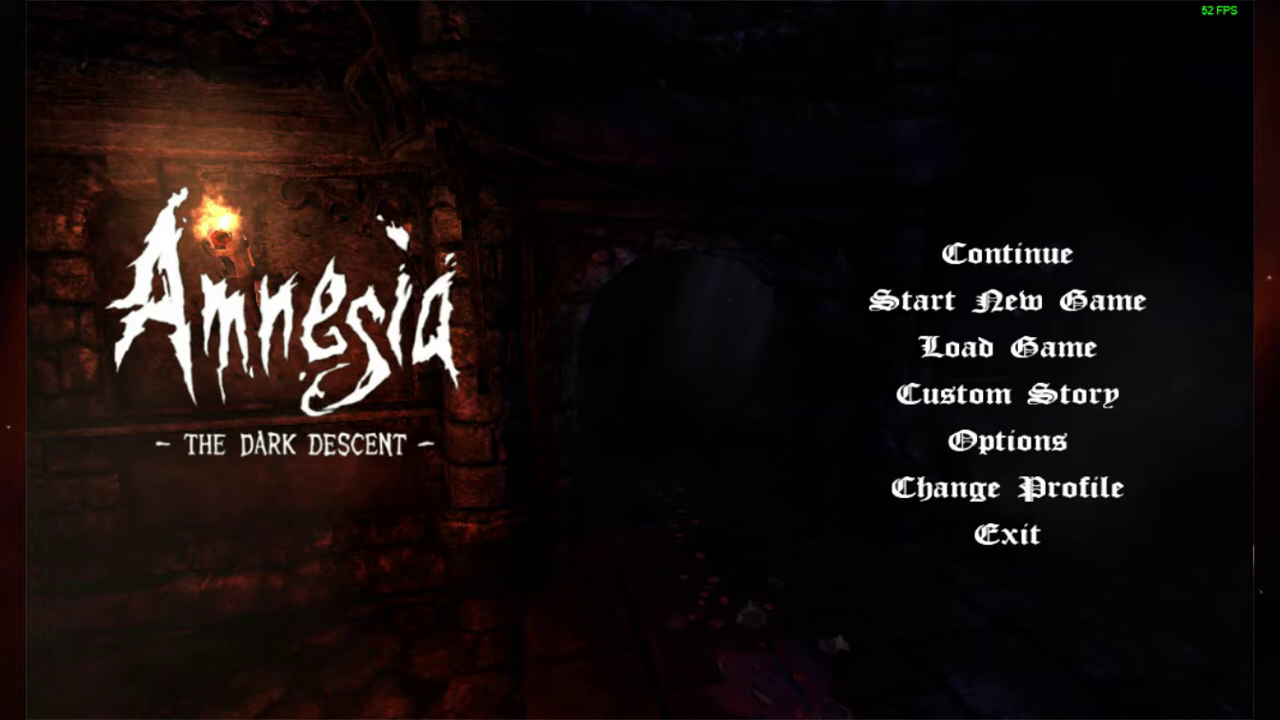
# Step: Answer Yes to 'Continue previously played game?' so the saved game loads
pyautogui.click(1030, 262)
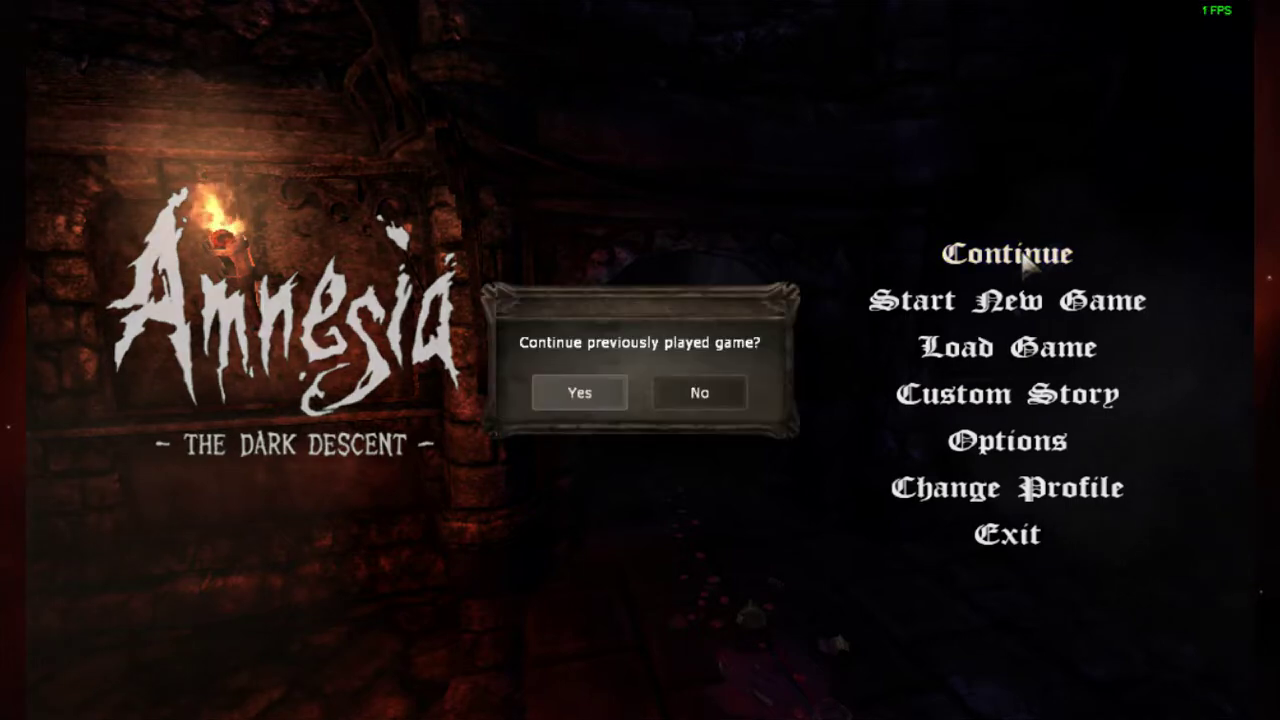
pyautogui.click(604, 392)
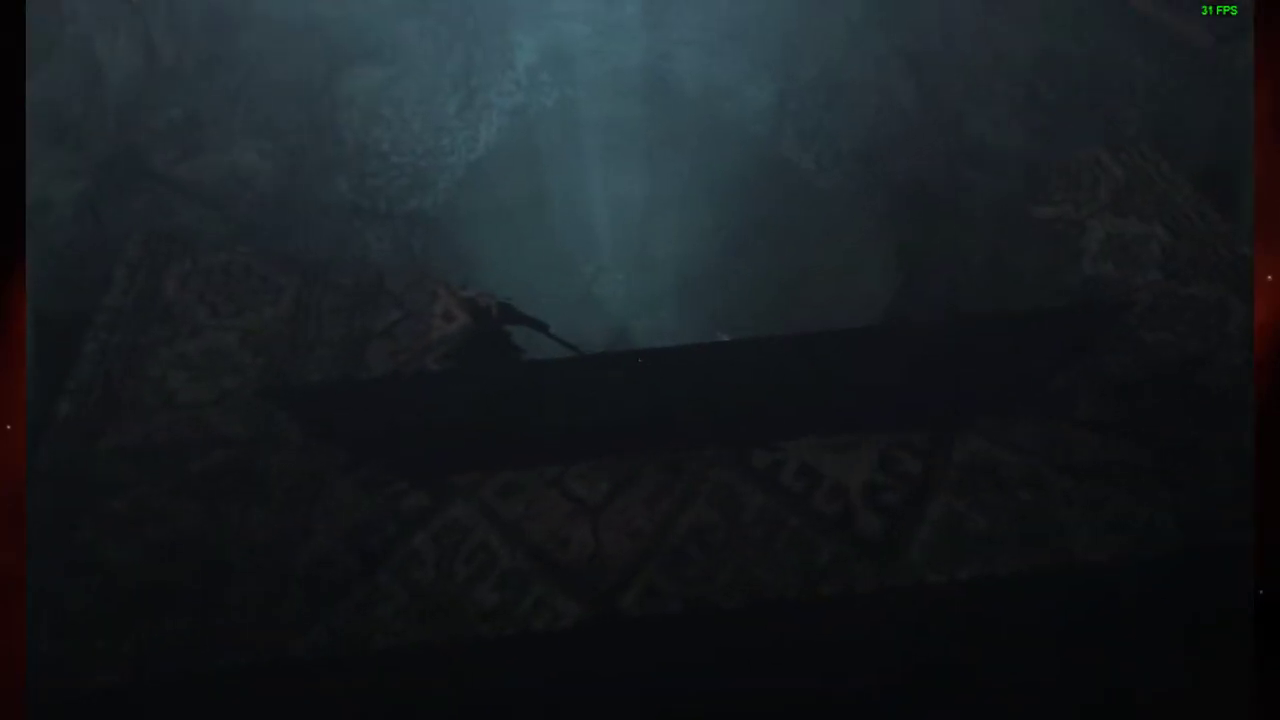
# Step: Pause the game, then resume play and head toward the wooden crate
pyautogui.press('Escape')
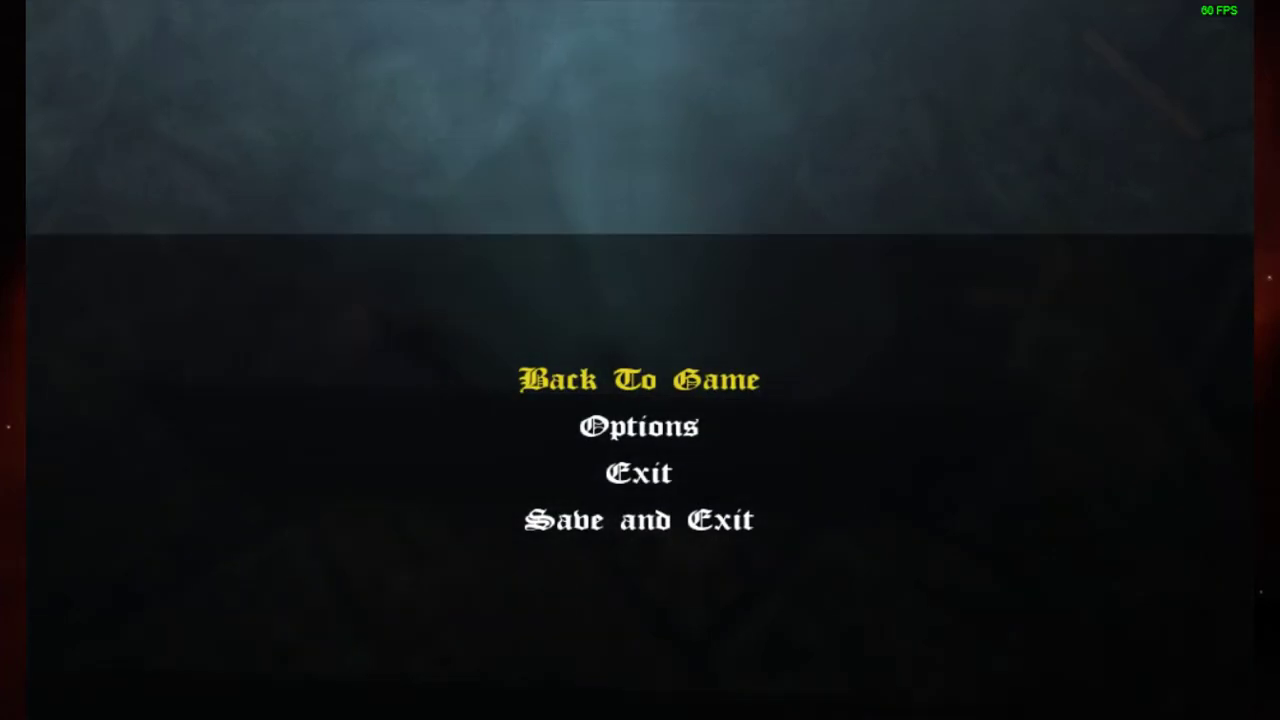
pyautogui.press('Escape')
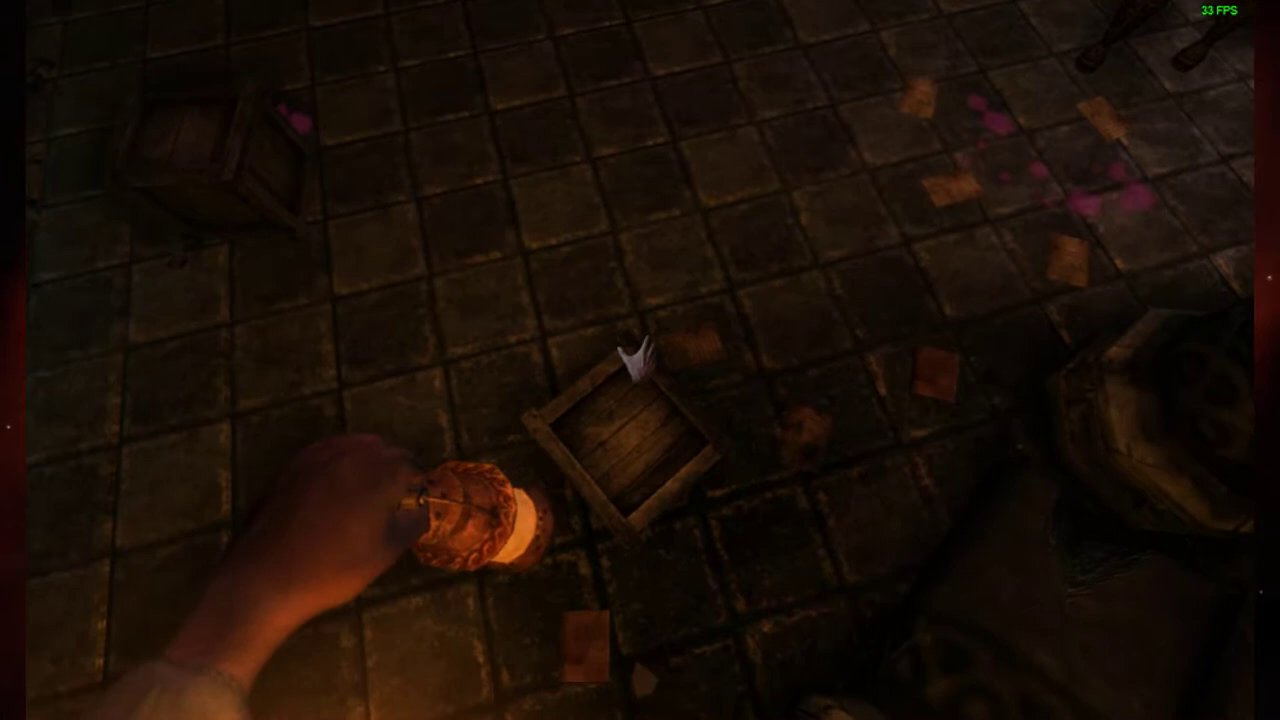
# Step: Put the lantern away with F before heading up toward the lit opening
pyautogui.press('f')
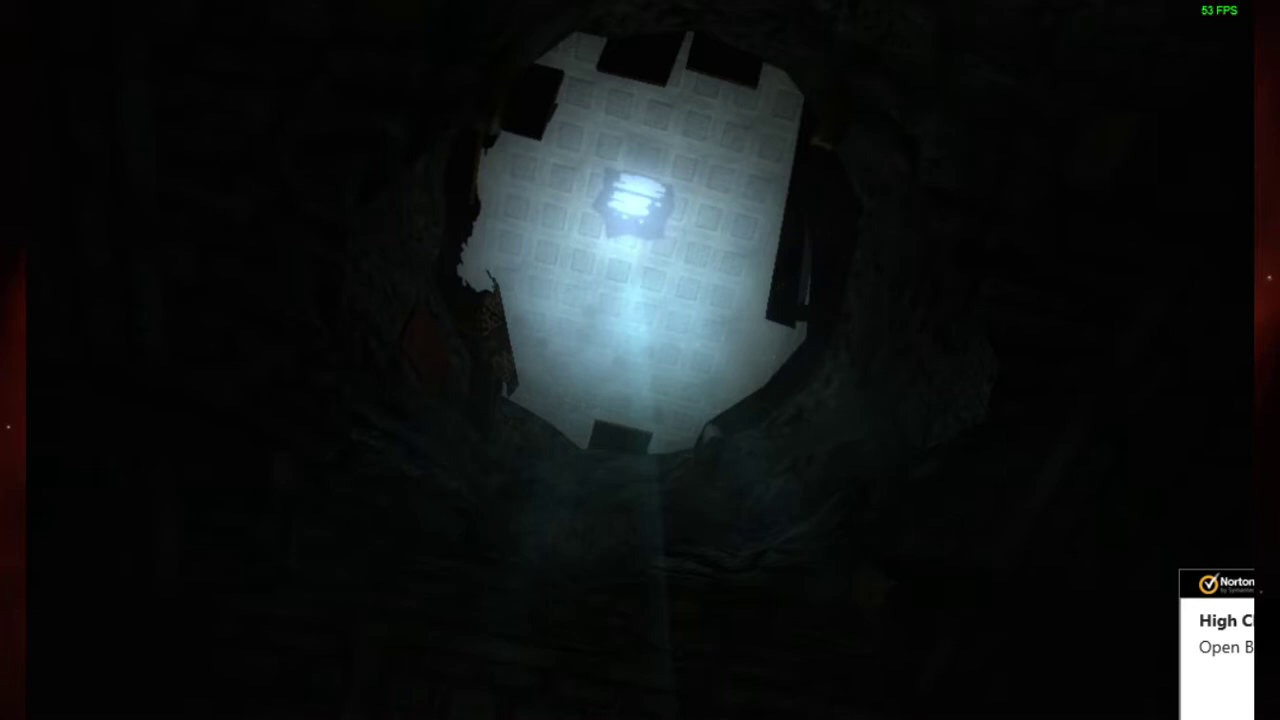
pyautogui.hotkey('shift', 'Tab')
pyautogui.write("that's a probe")
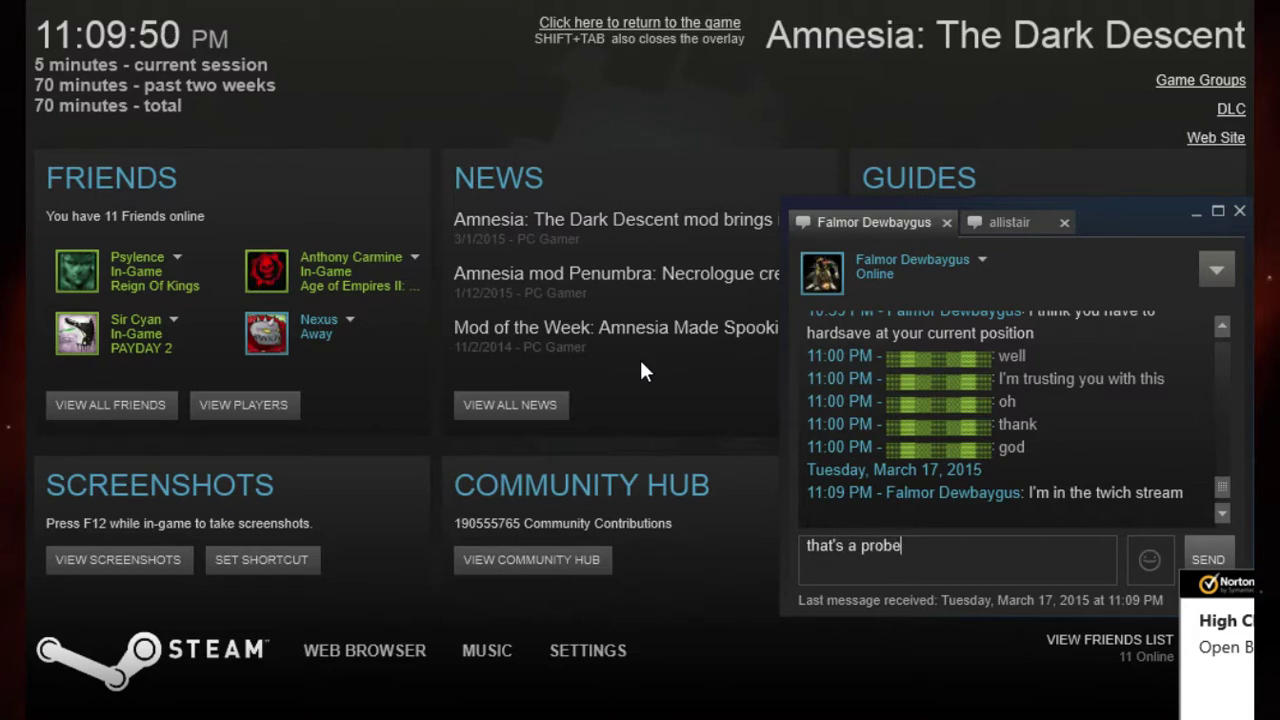
pyautogui.write('lm')
pyautogui.press('Return')
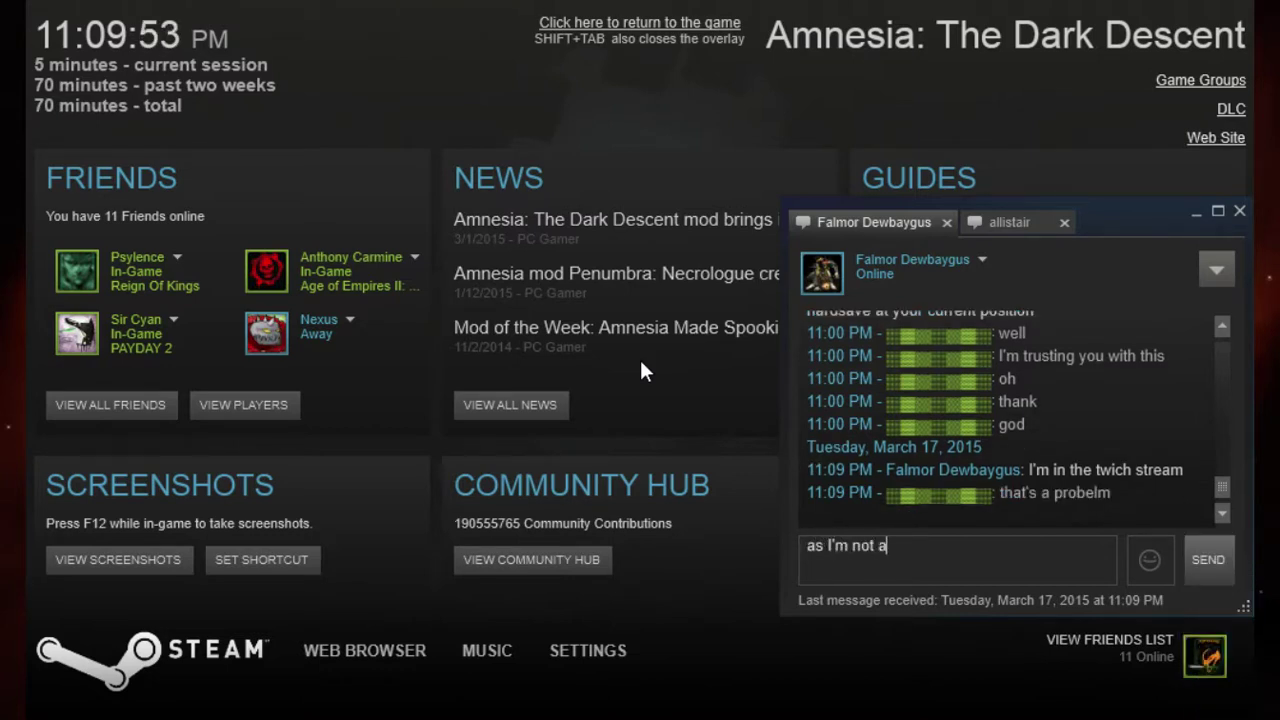
pyautogui.write('ing this')
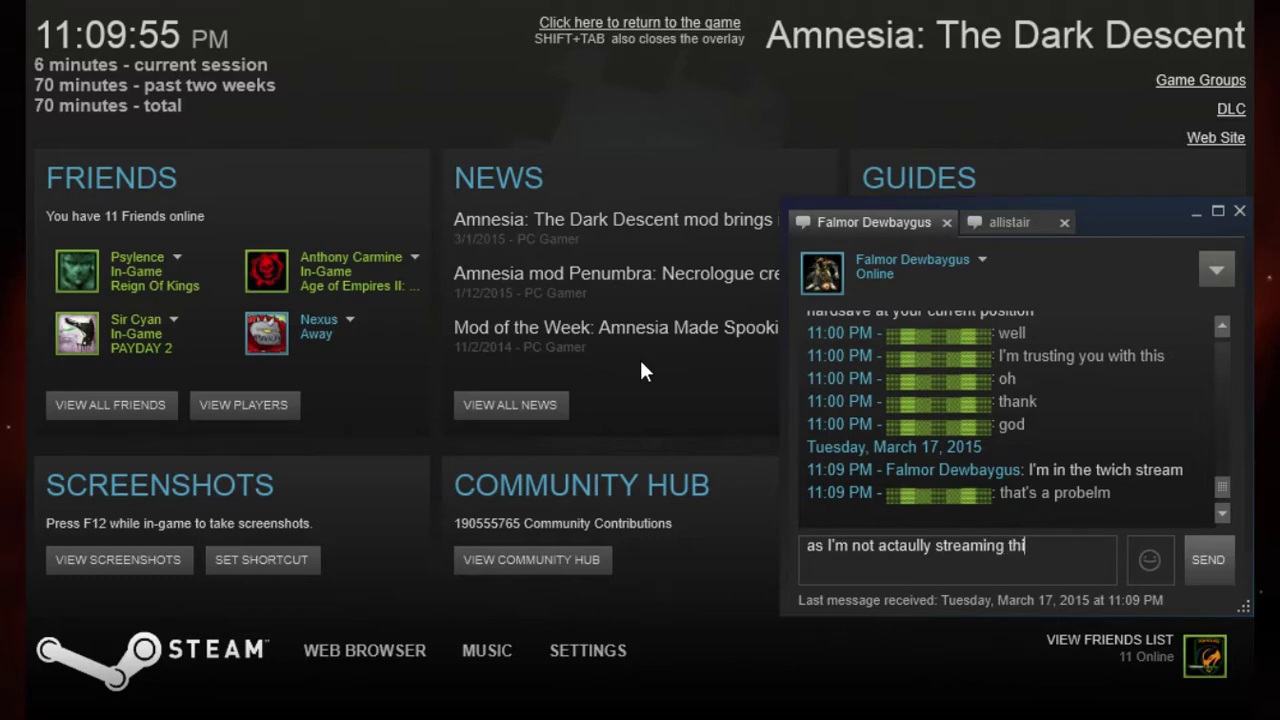
pyautogui.press('Return')
pyautogui.hotkey('shift', 'Tab')
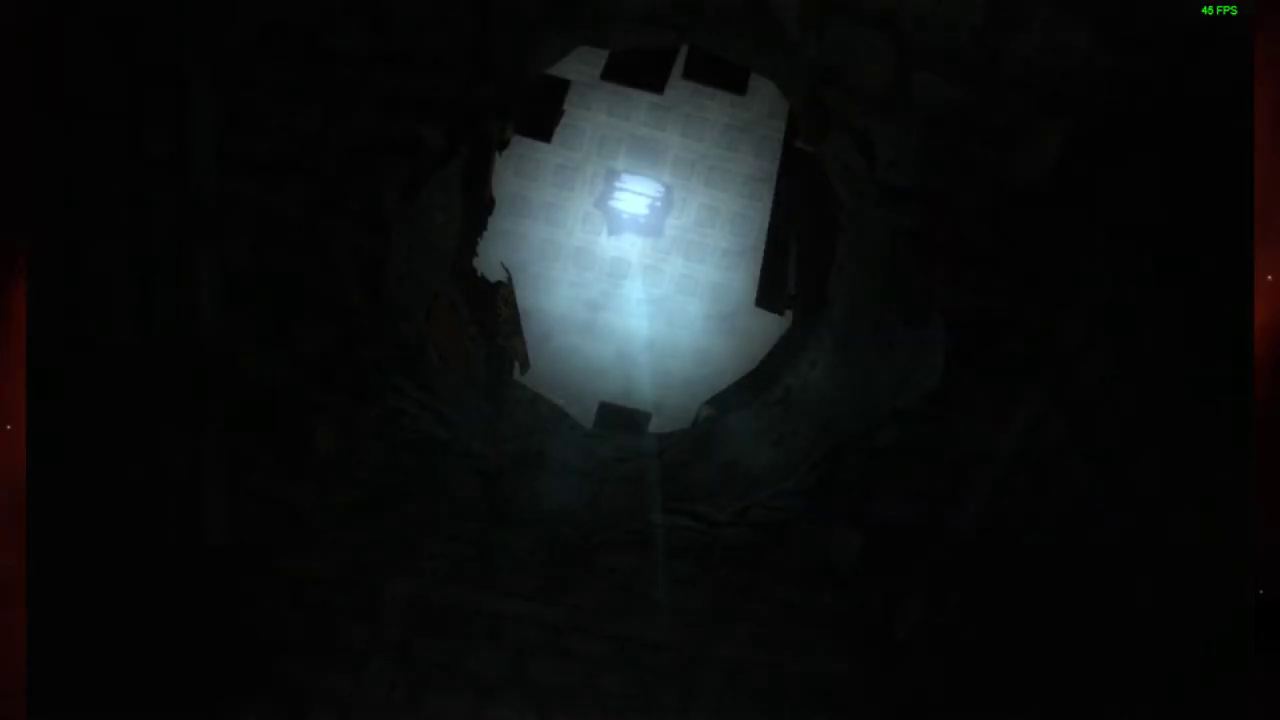
# Step: Exit from the pause menu to the main menu and continue the saved game
pyautogui.press('Escape')
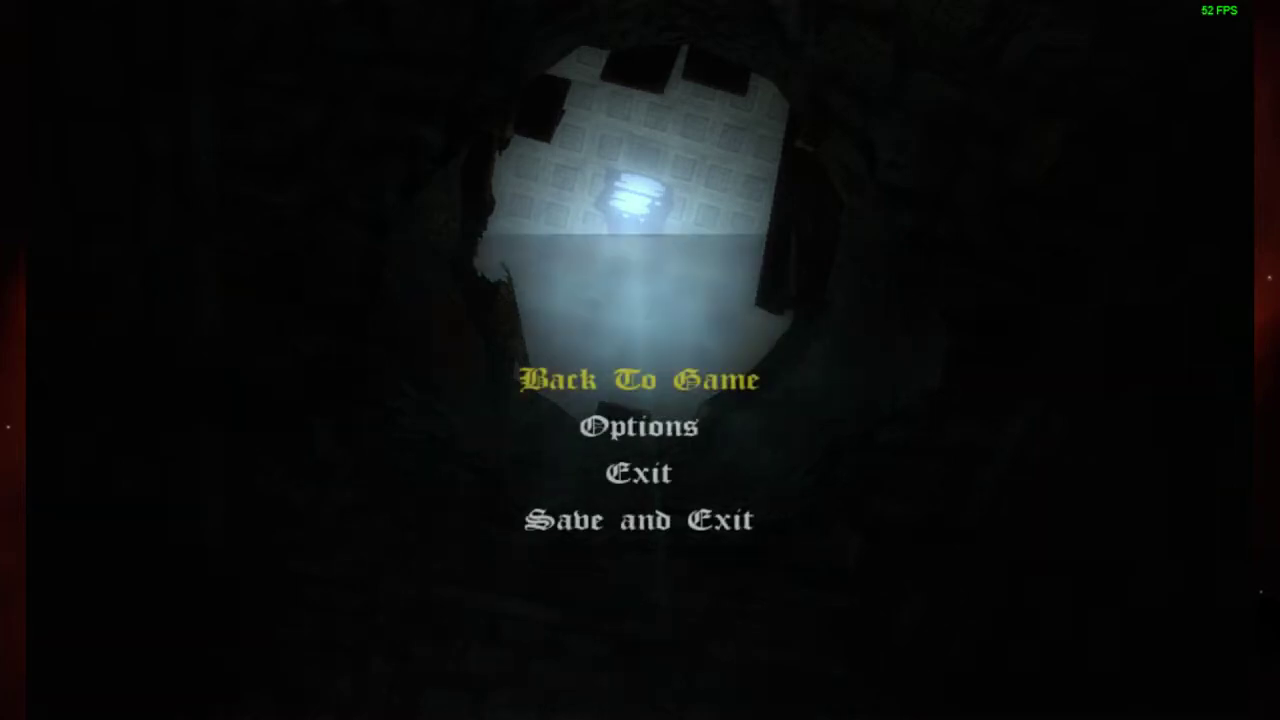
pyautogui.press('Down')
pyautogui.press('Down')
pyautogui.press('Return')
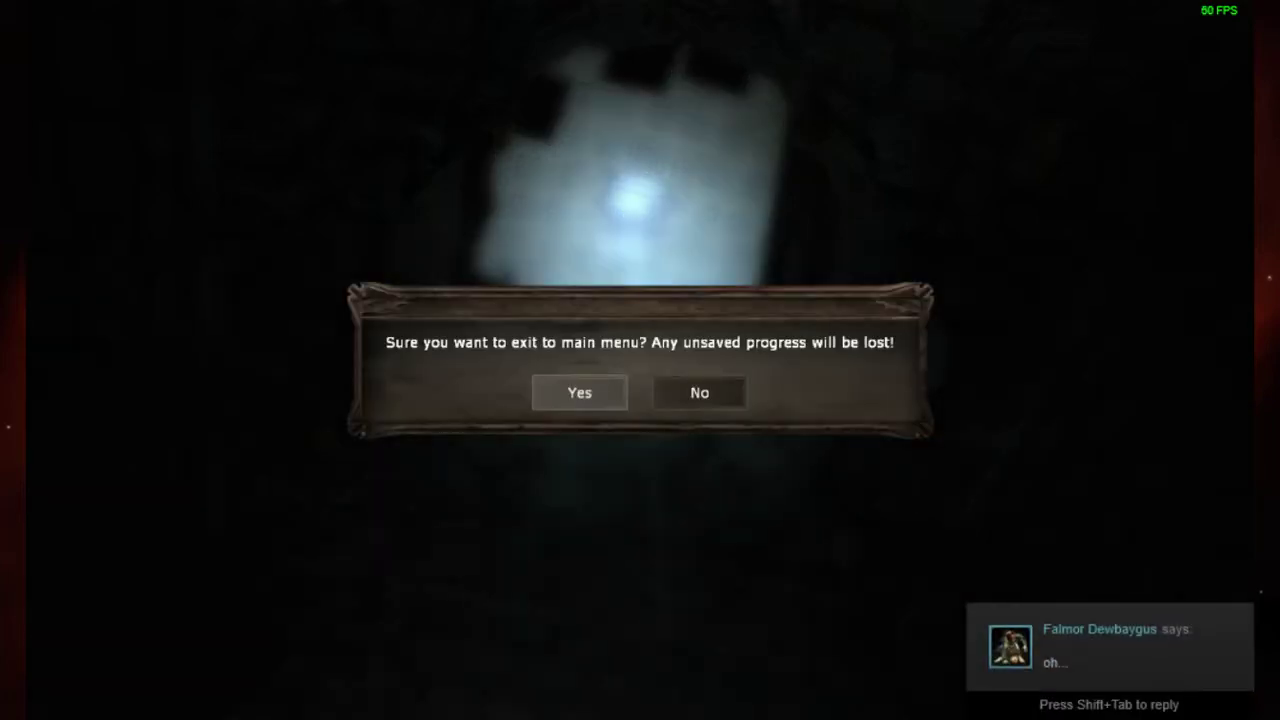
pyautogui.press('Return')
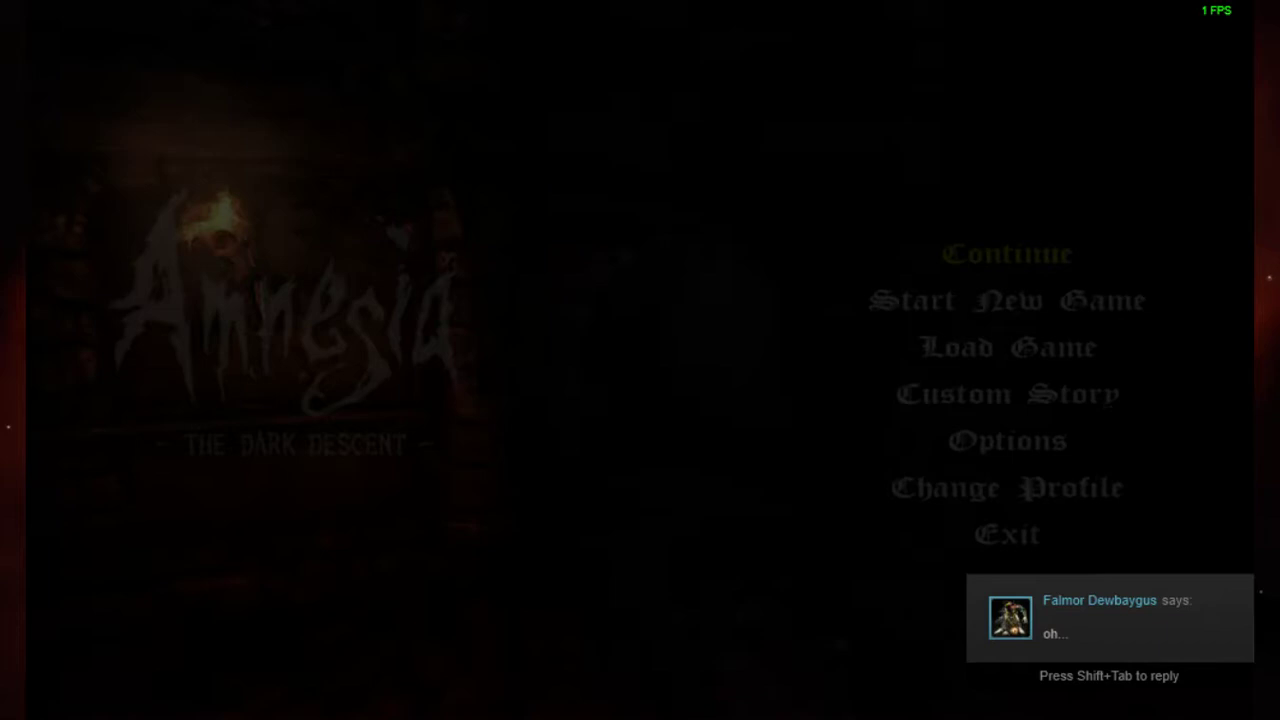
pyautogui.press('Return')
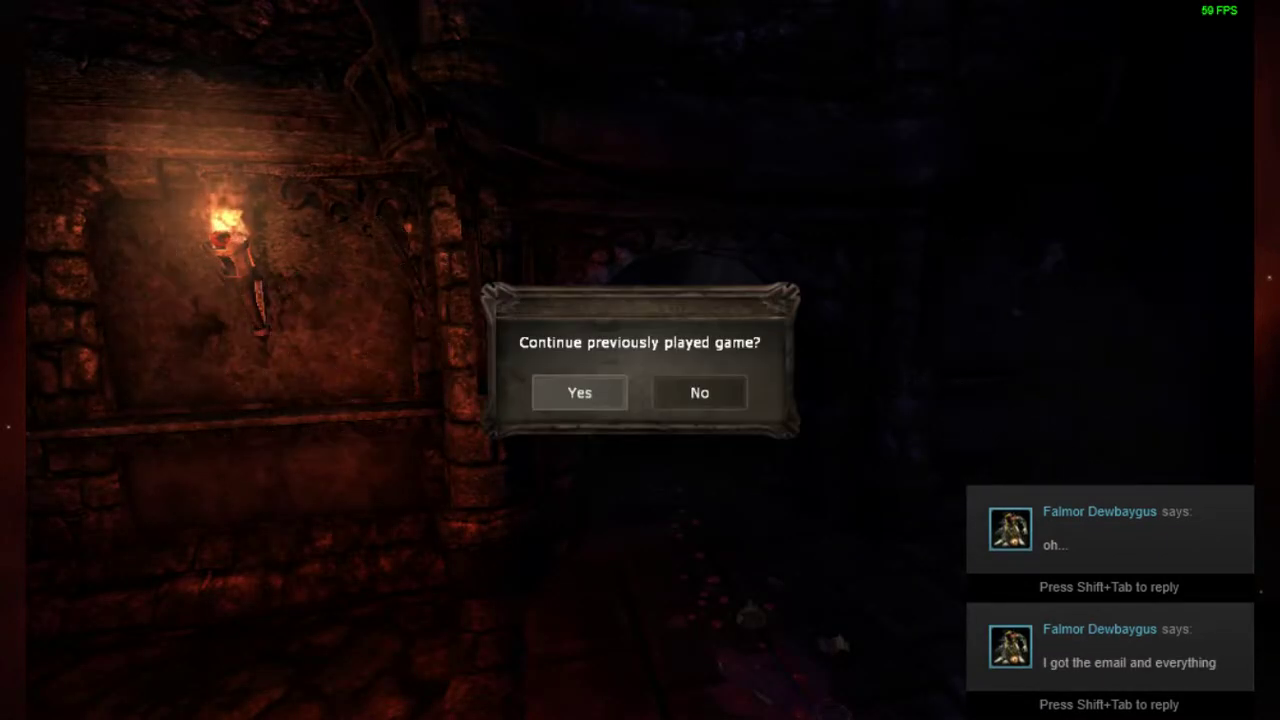
pyautogui.press('Return')
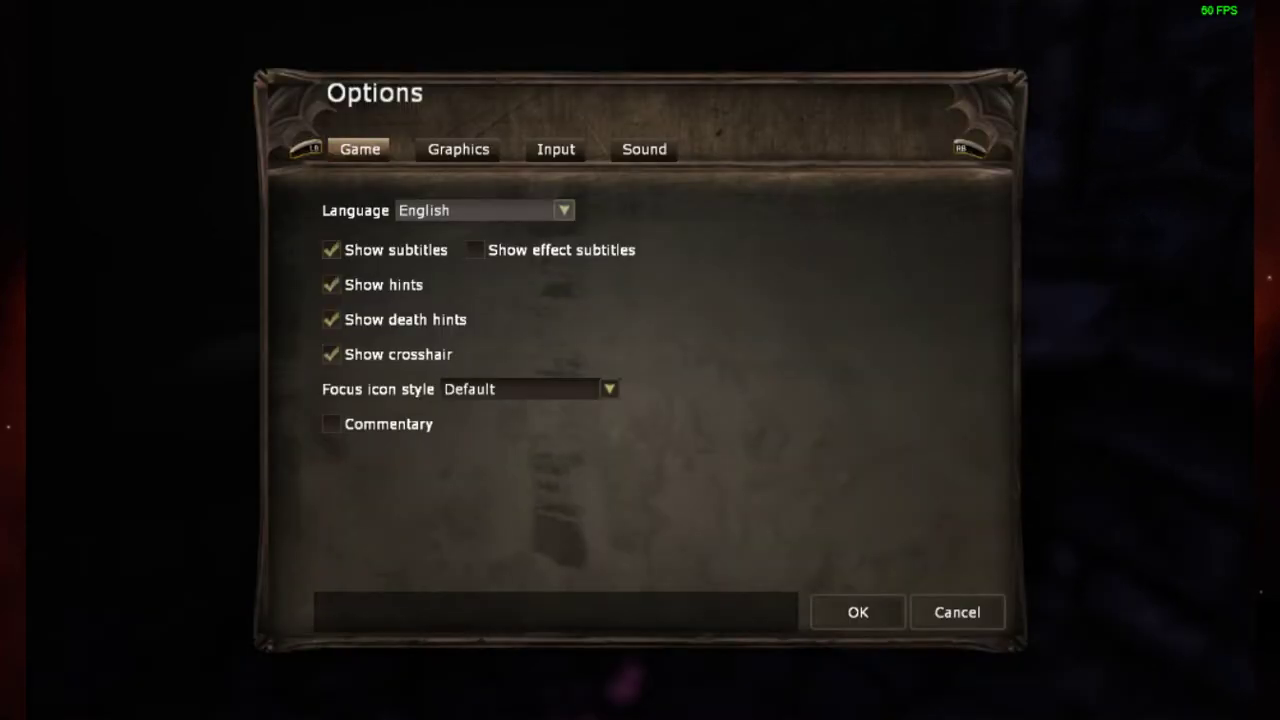
# Step: Close Options, exit to the main menu, and continue the previously played game
pyautogui.press('Escape')
pyautogui.click(638, 473)
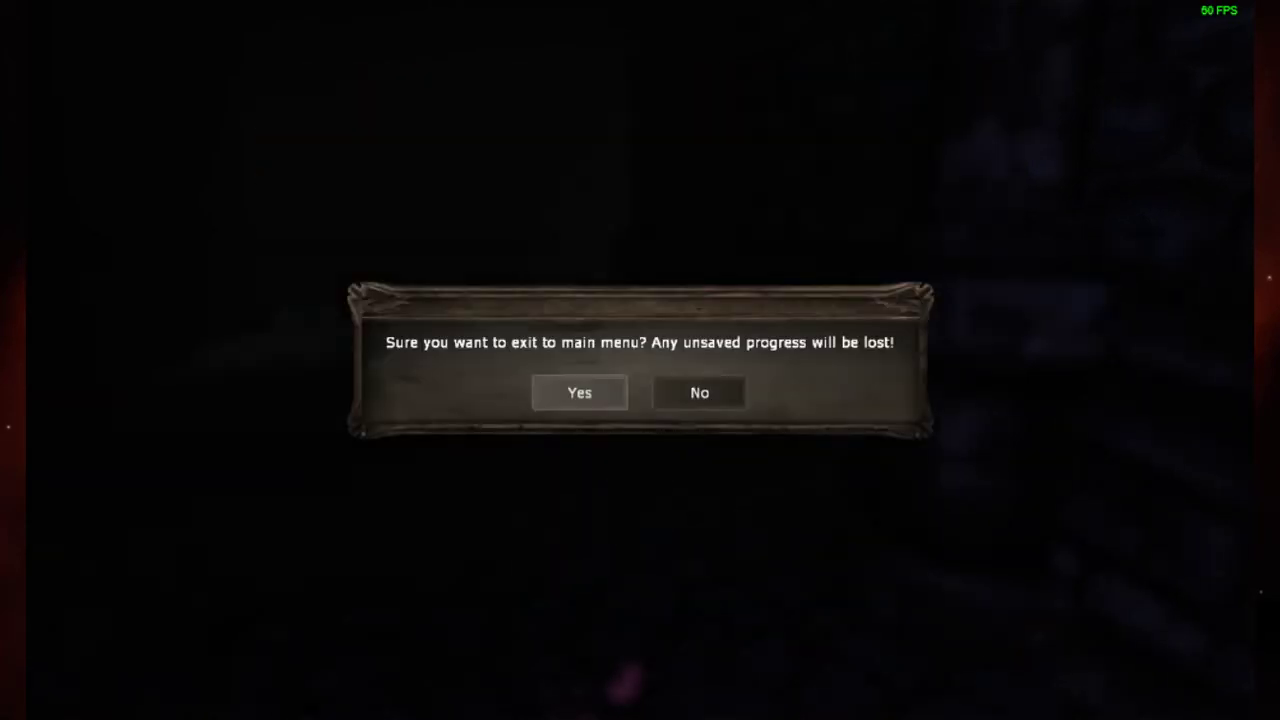
pyautogui.click(580, 387)
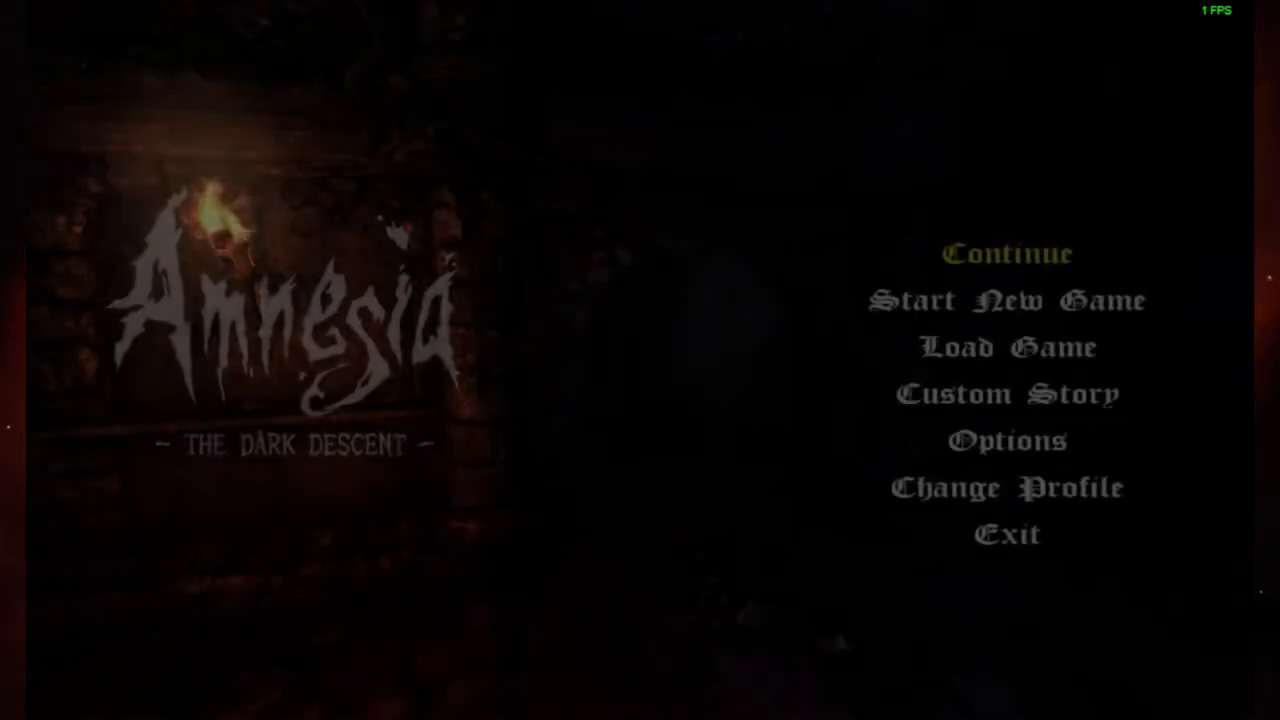
pyautogui.press('Return')
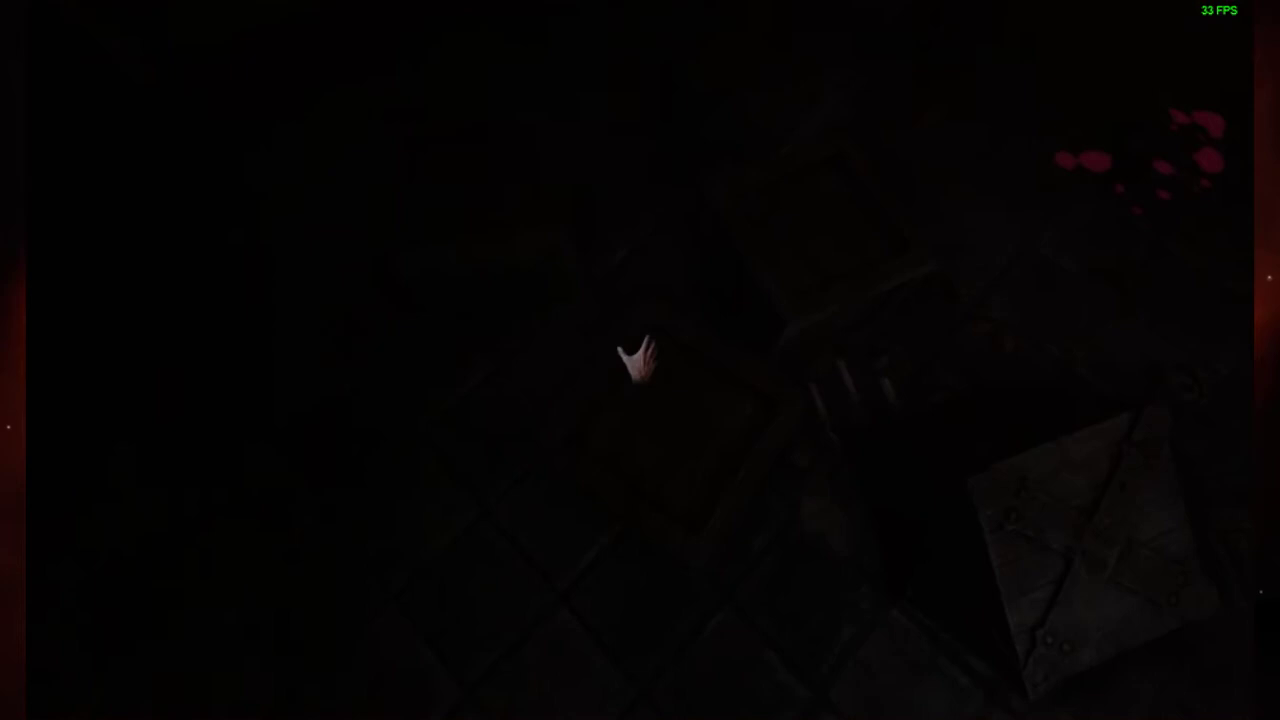
# Step: Check the inventory: health reads barely conscious and sanity reads a slight headache
pyautogui.press('Tab')
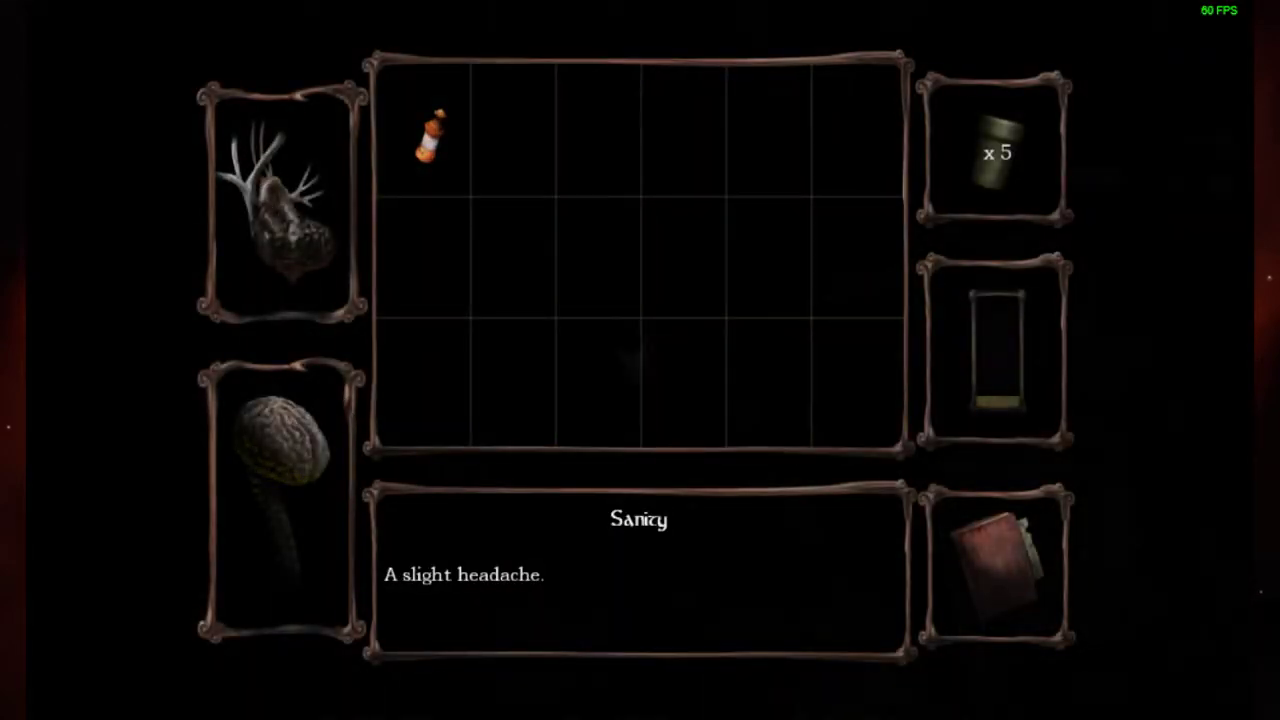
pyautogui.press('Tab')
pyautogui.press('Tab')
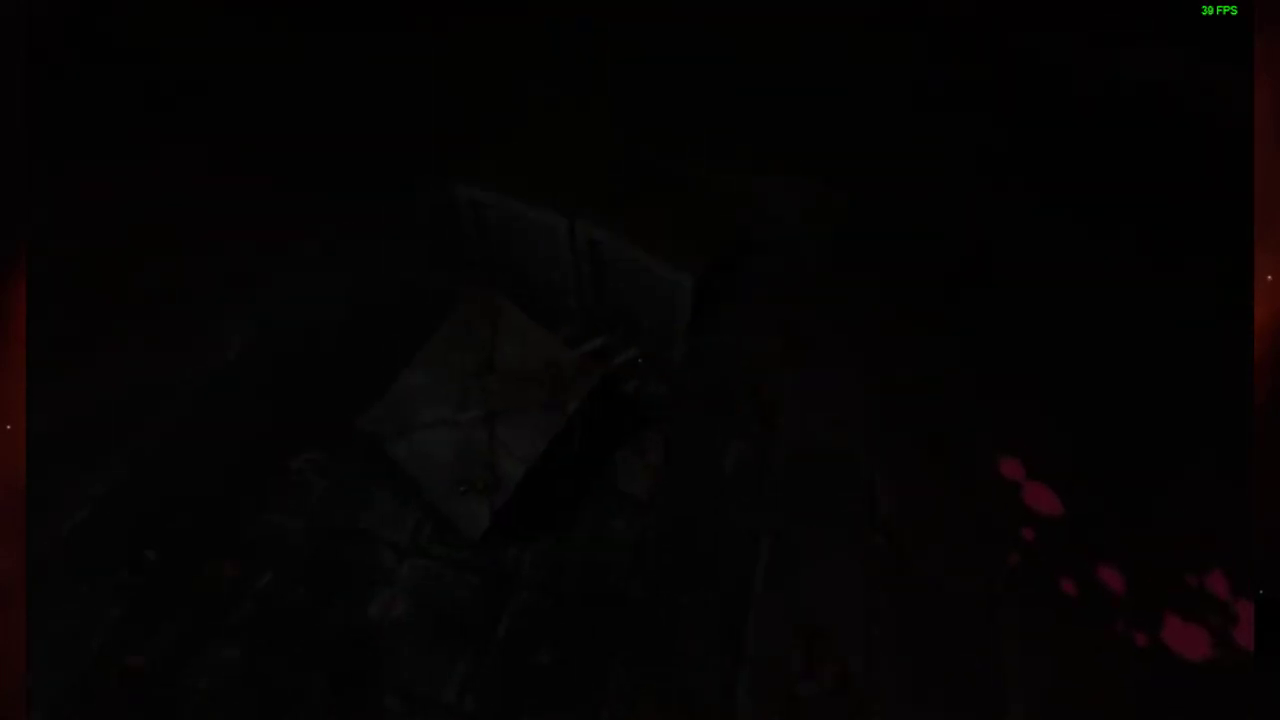
pyautogui.press('w')
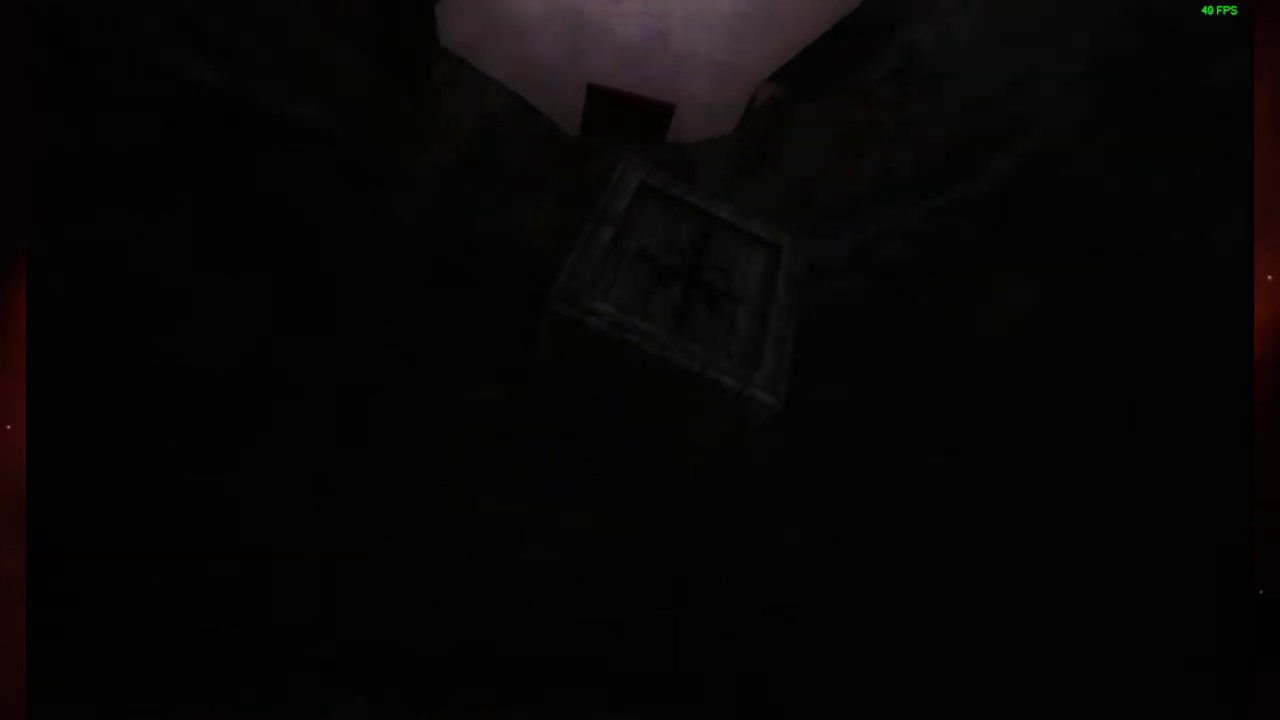
pyautogui.press('w')
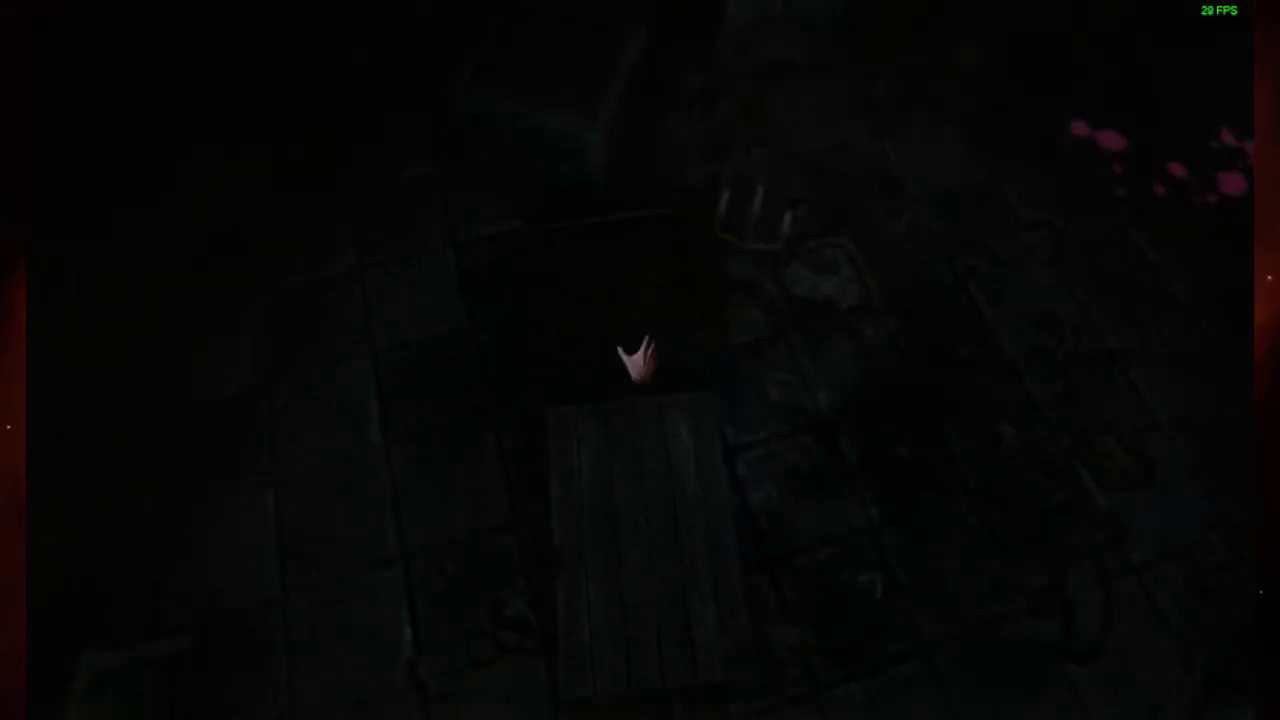
# Step: Scan the floor and move over the crates, searching for something to grab
pyautogui.press('w')
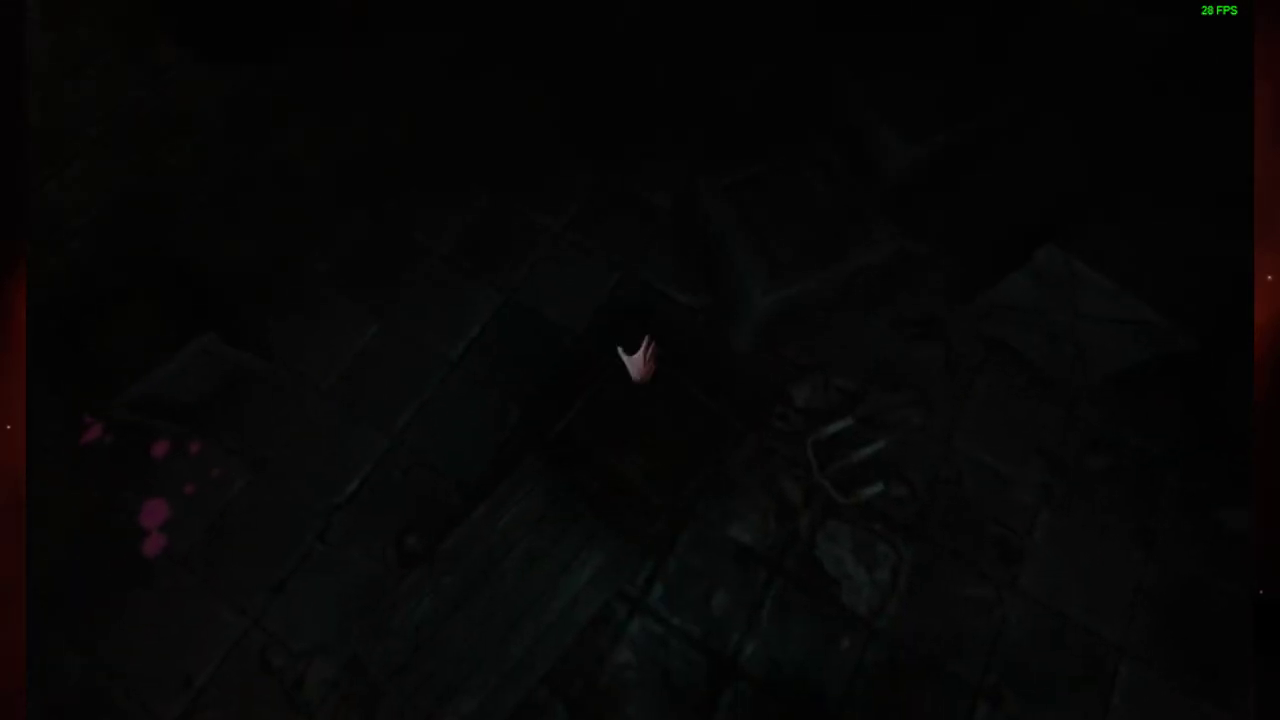
pyautogui.press('w')
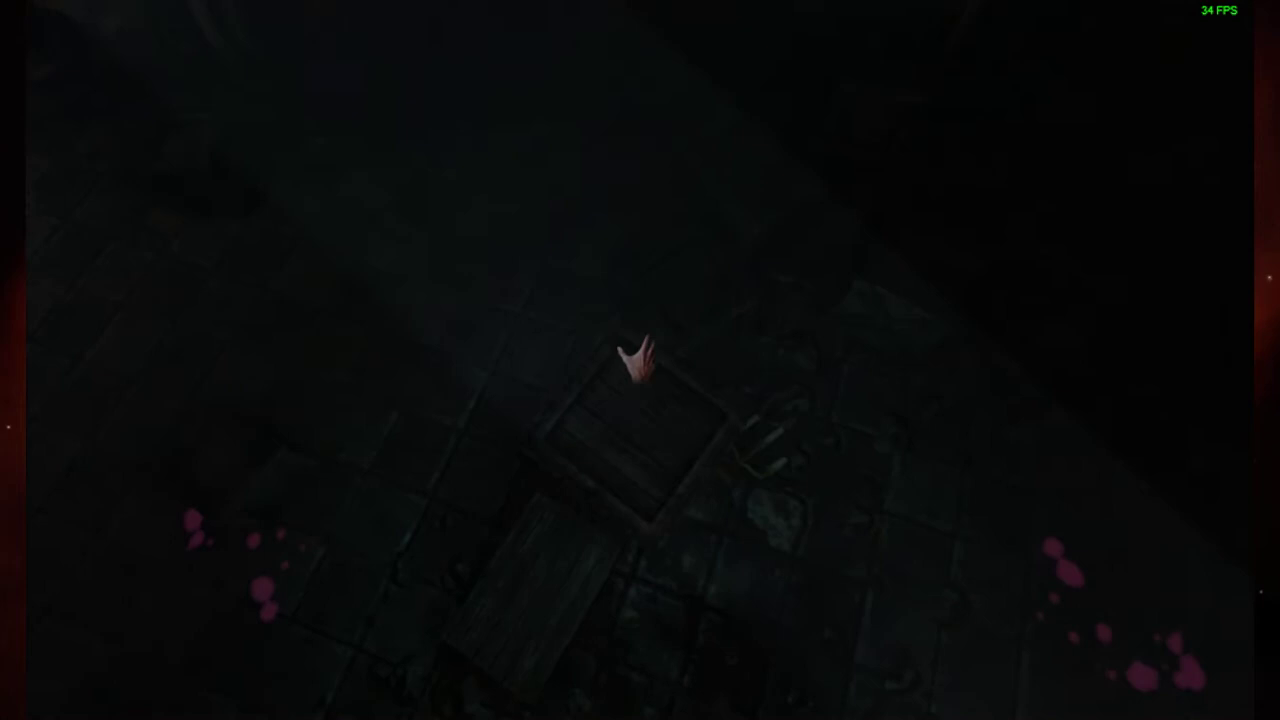
pyautogui.press('w')
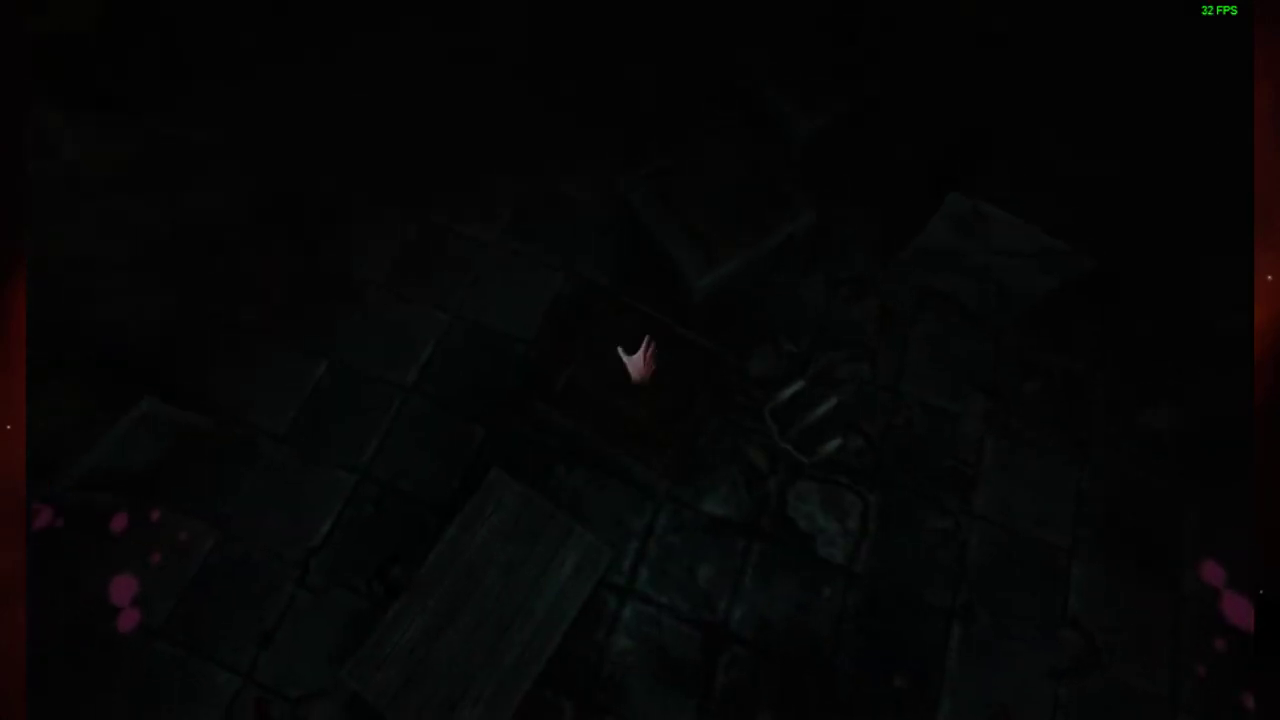
pyautogui.press('w')
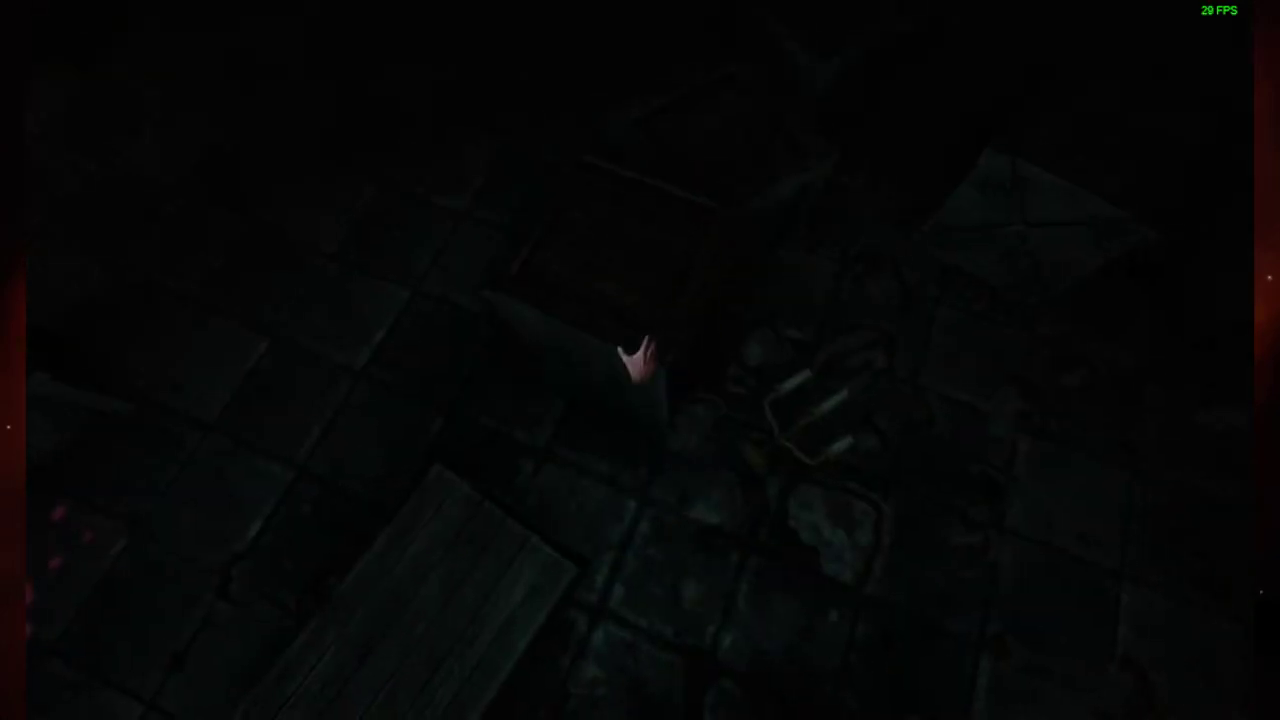
pyautogui.press('w')
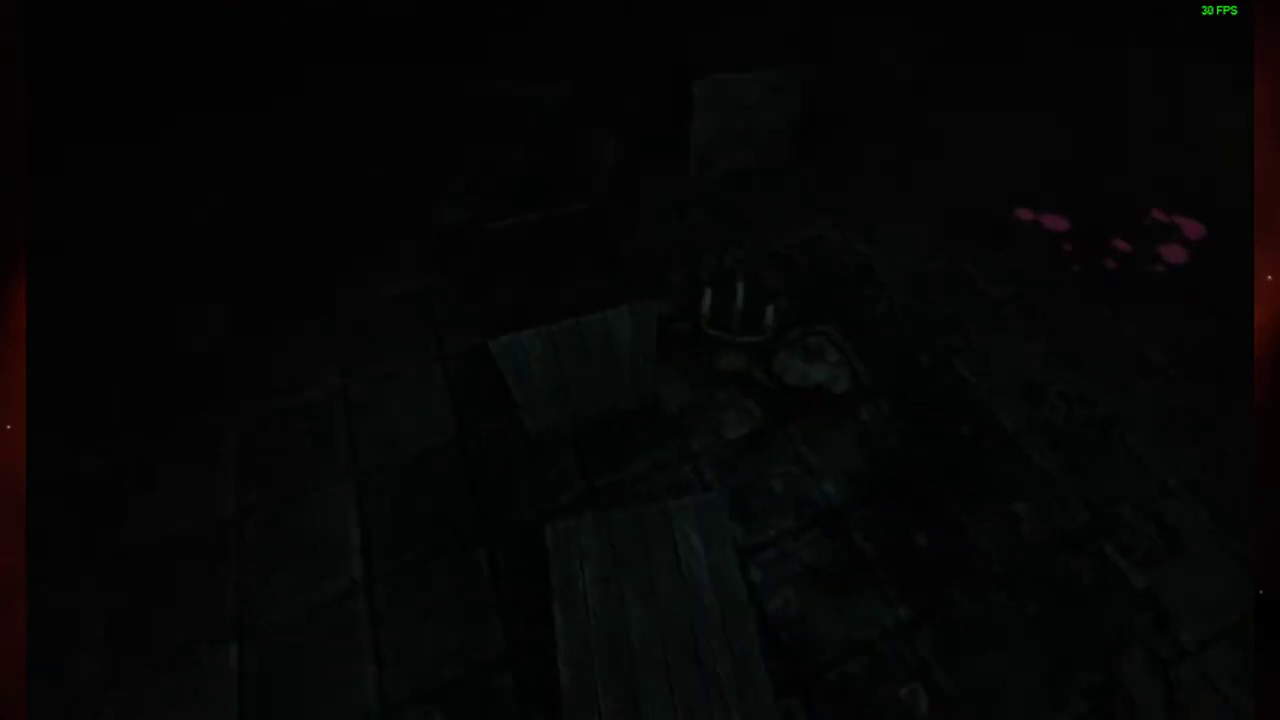
pyautogui.press('w')
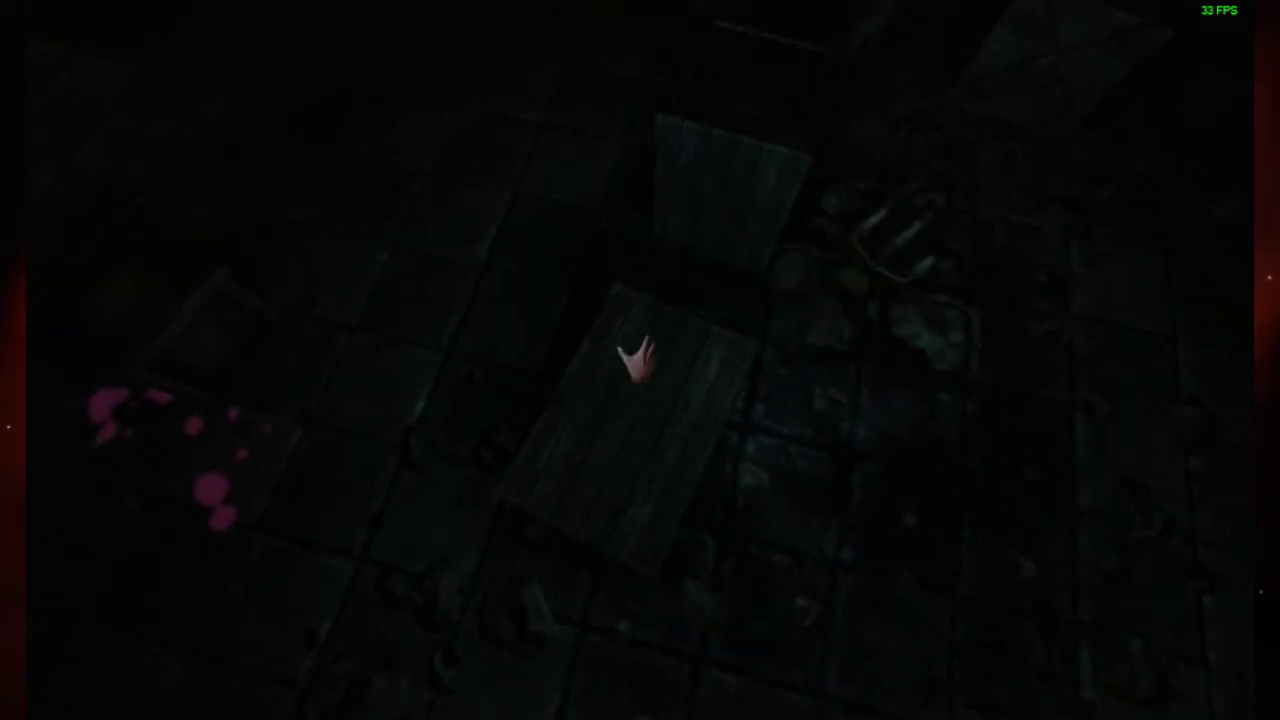
# Step: Line up on the wooden plank, pick it up, and look around again
pyautogui.press('w')
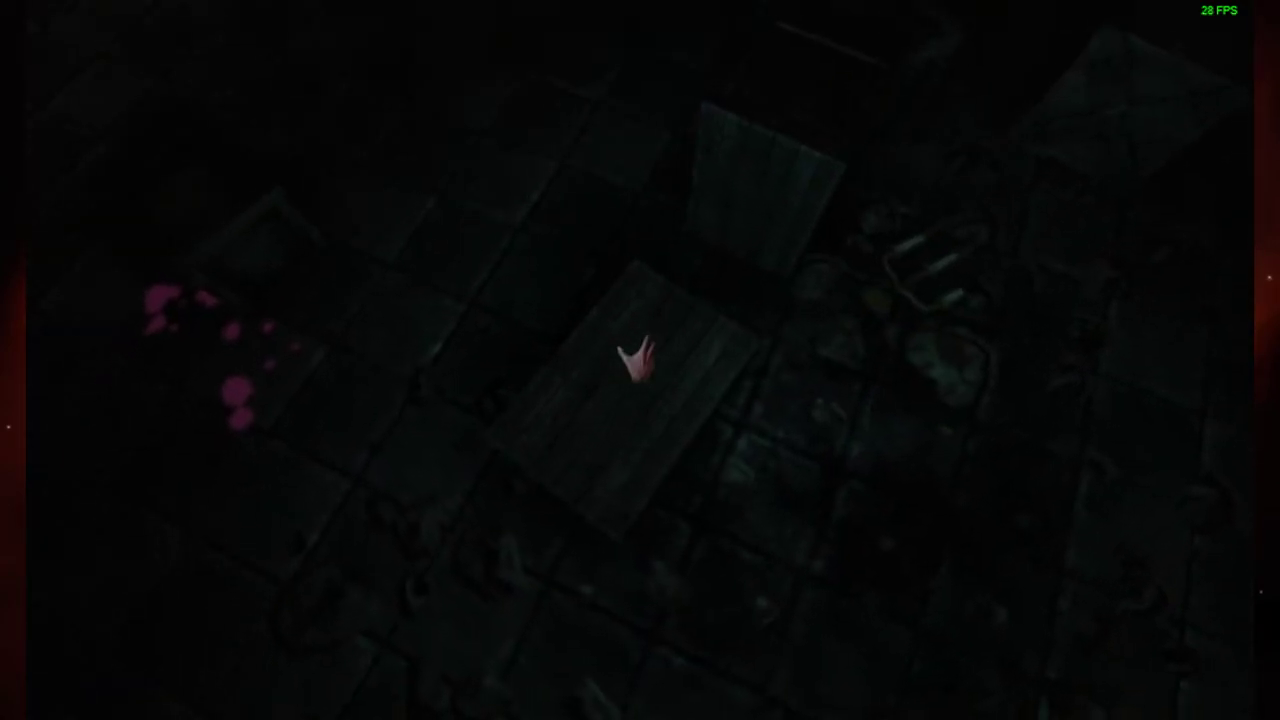
pyautogui.press('w')
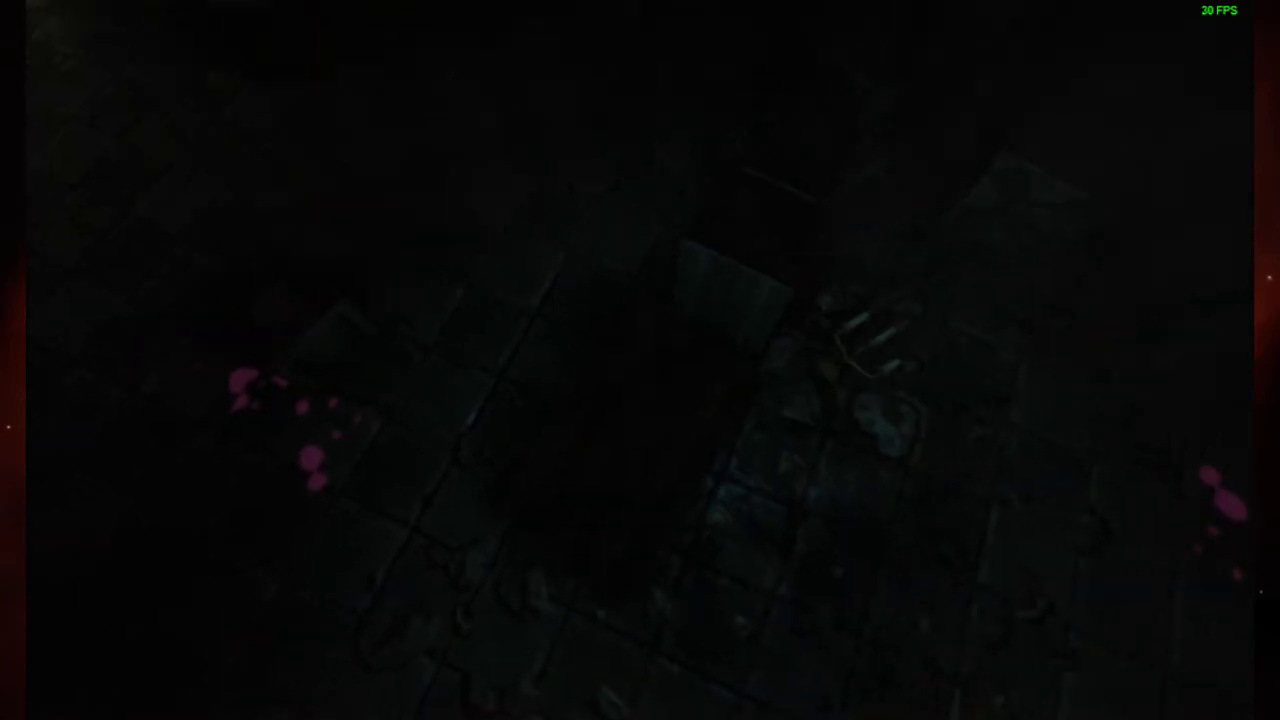
pyautogui.press('w')
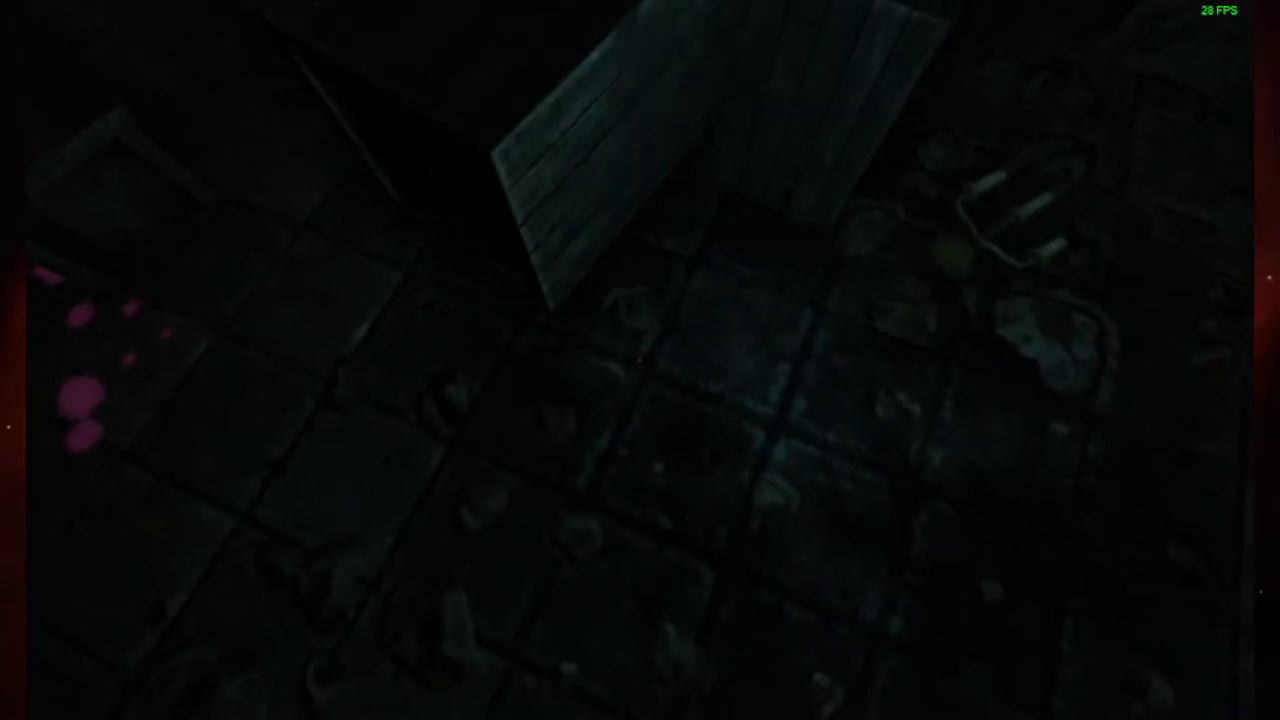
pyautogui.press('w')
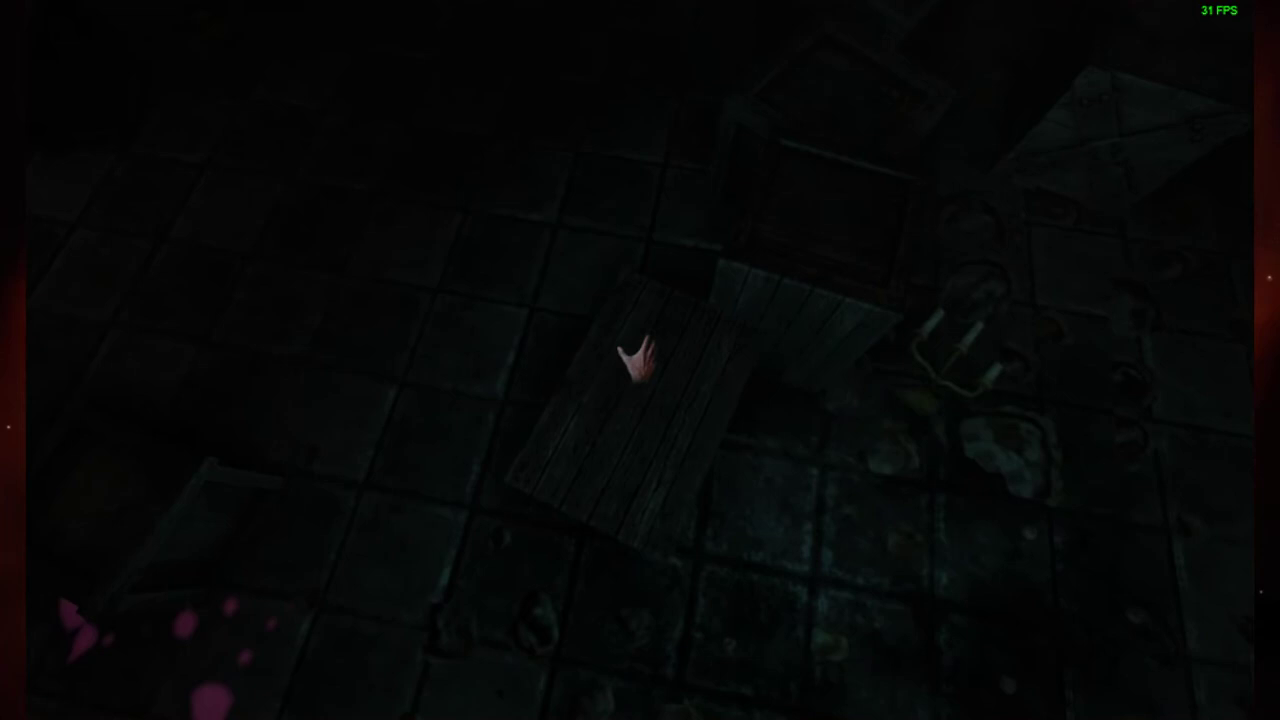
pyautogui.click(637, 360)
pyautogui.press('w')
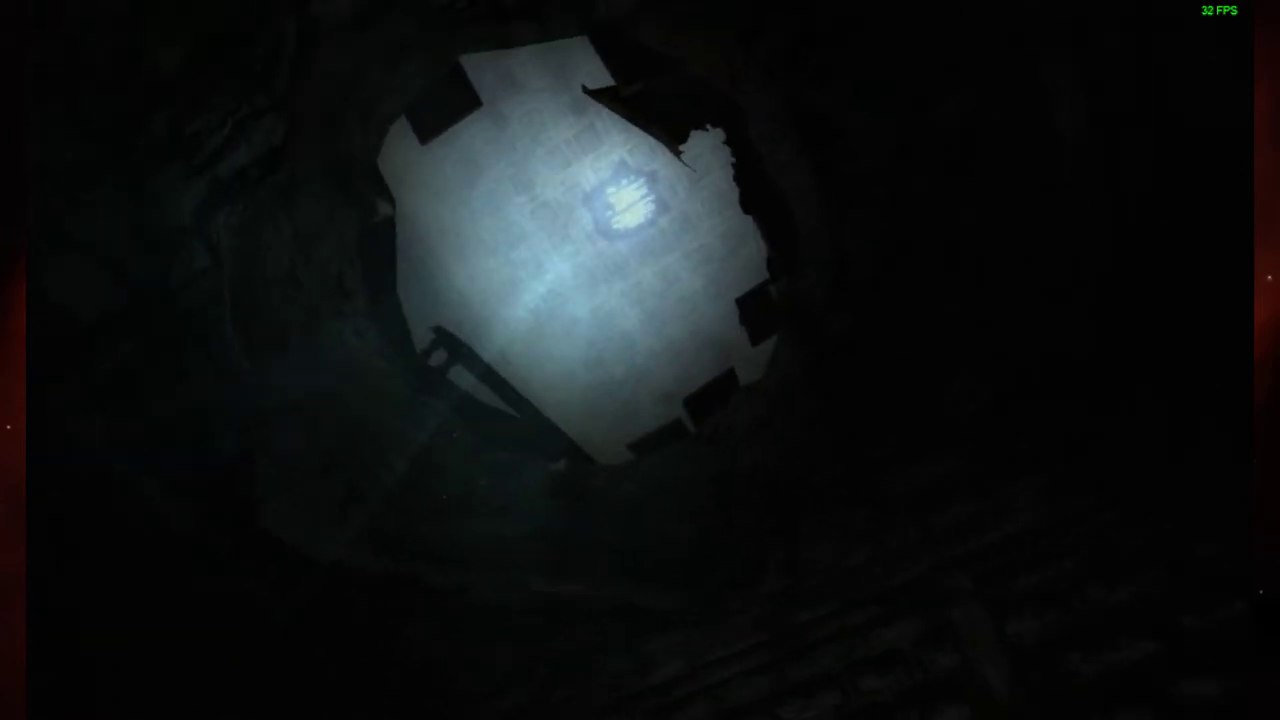
# Step: Pause, open and close Options, exit to the main menu, and continue the saved game
pyautogui.press('Escape')
pyautogui.click(639, 426)
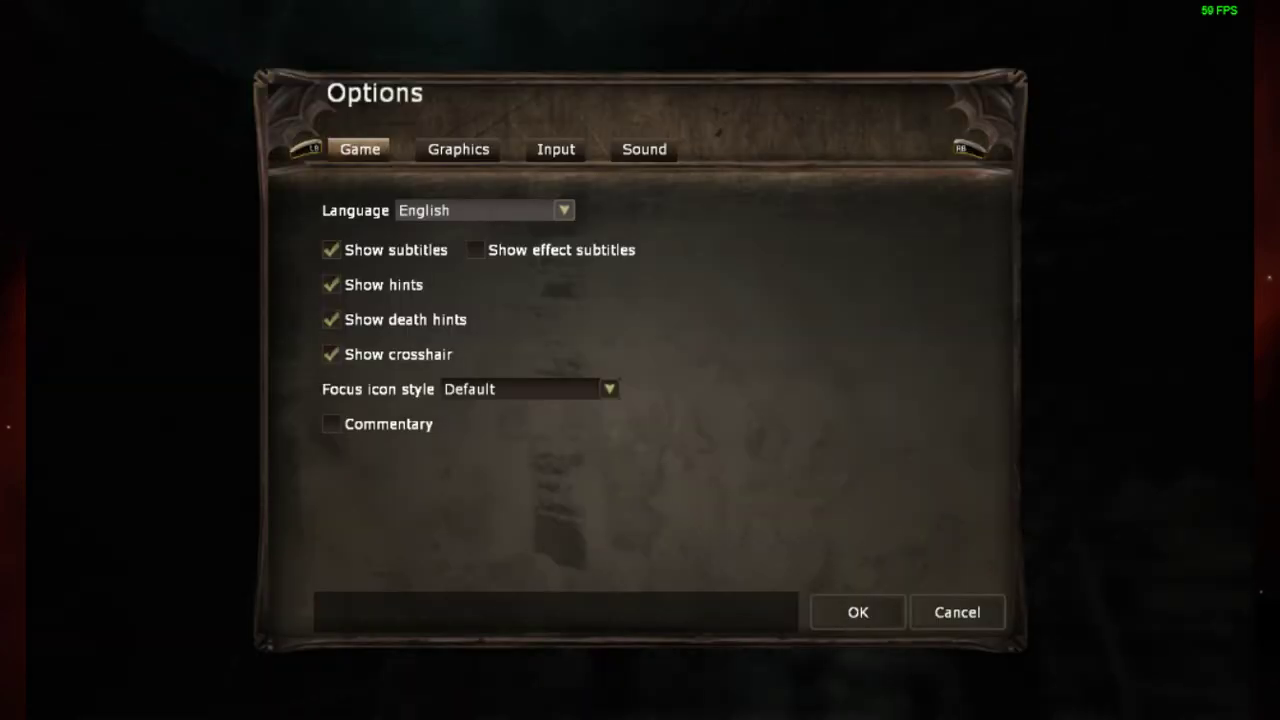
pyautogui.press('Escape')
pyautogui.click(639, 473)
pyautogui.press('Return')
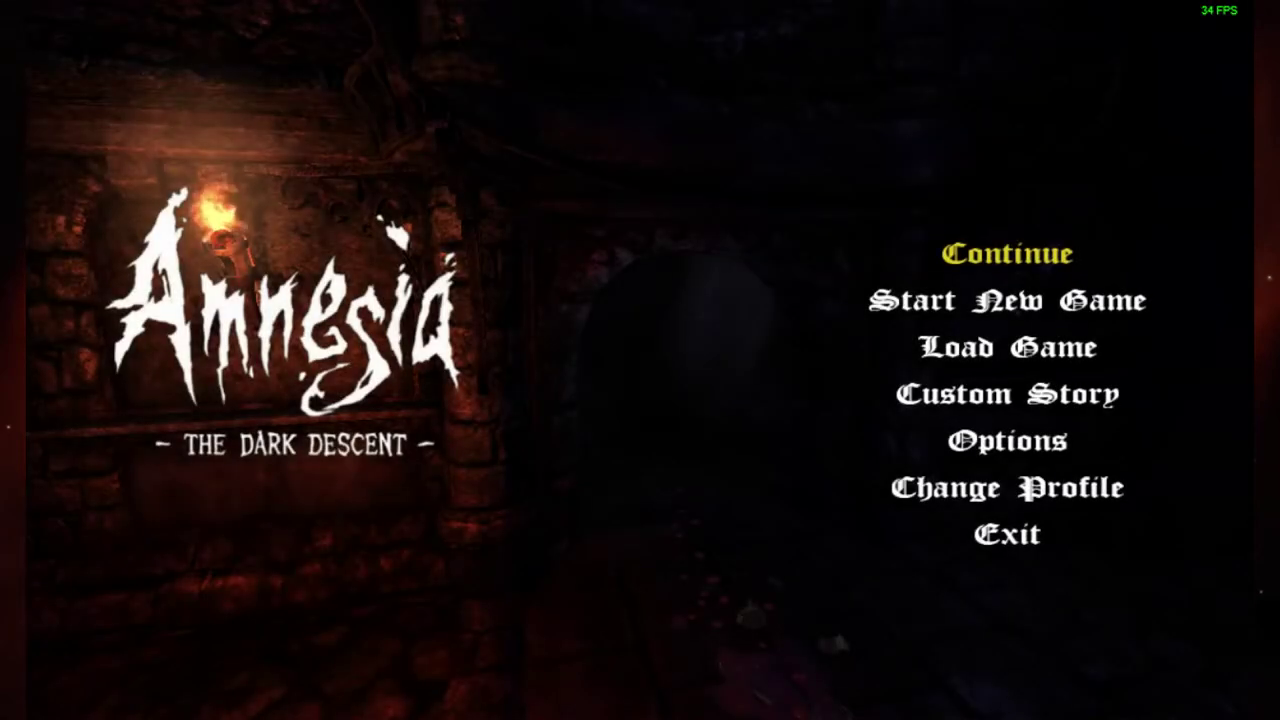
pyautogui.press('Return')
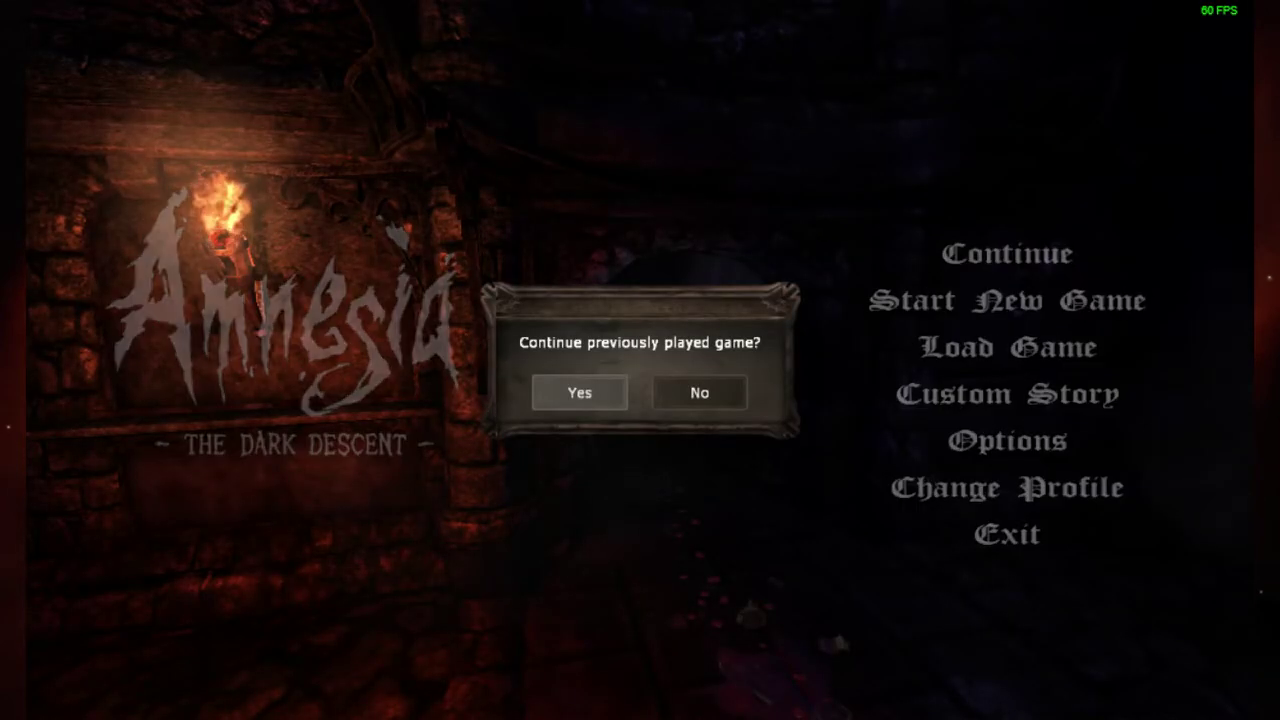
pyautogui.press('Return')
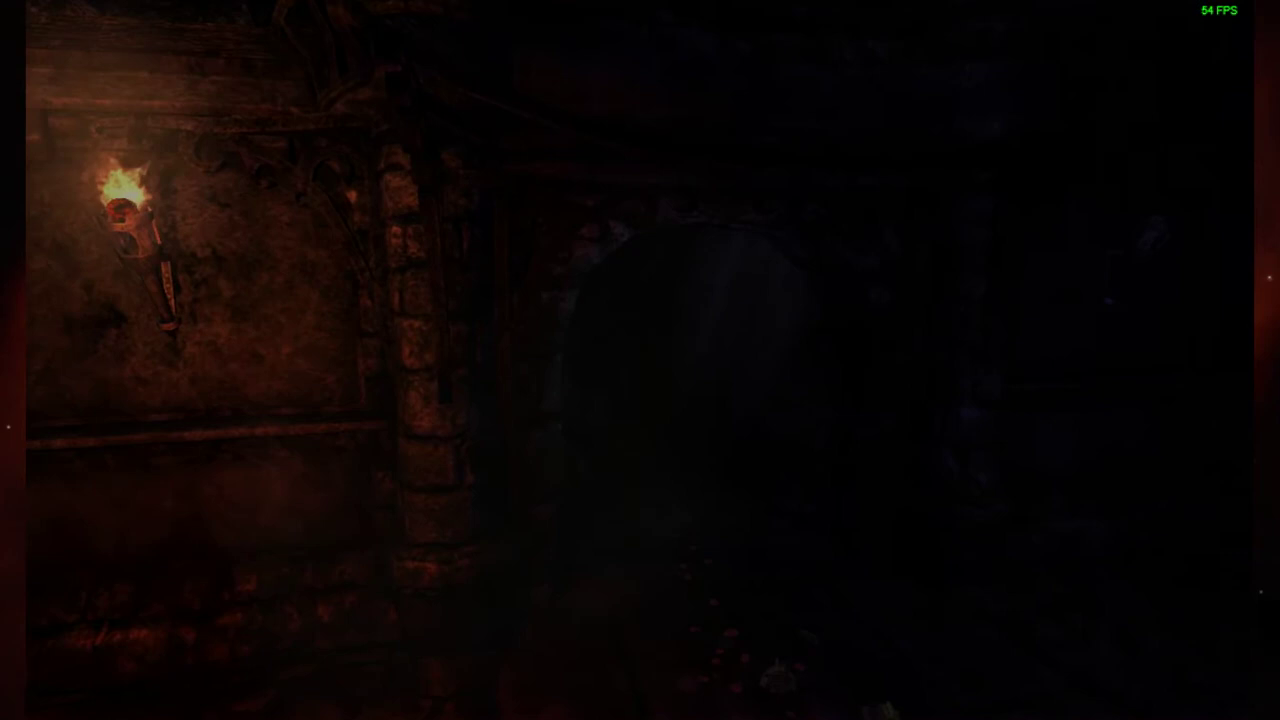